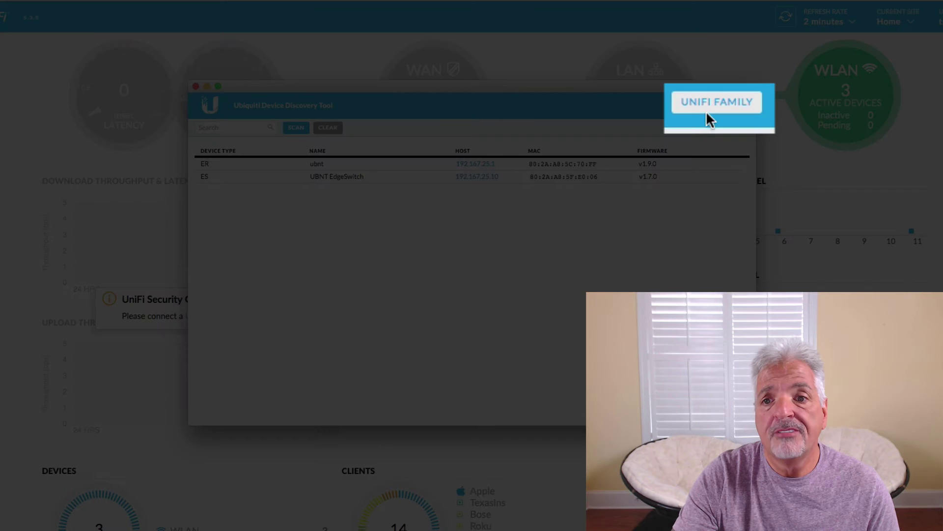
Switch the Discovery Tool to the UniFi family to reveal the pending UniFi Switch 8 POE-150W
left_click(715, 106)
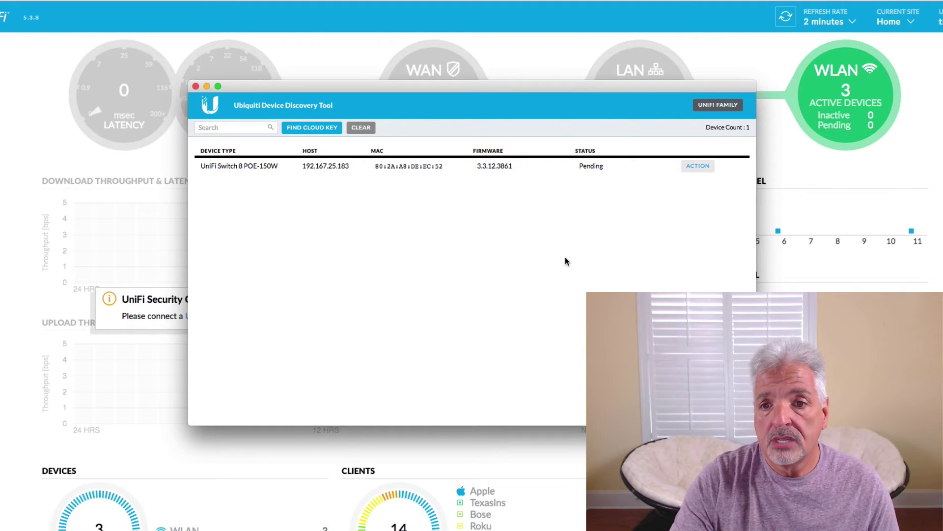
Review the switch's Set Inform action and its controller Inform URL field
left_click(696, 167)
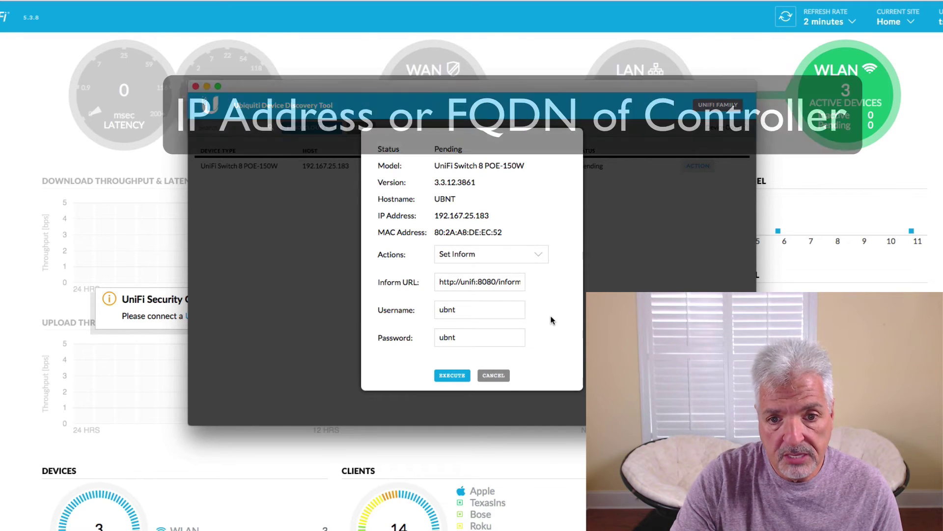
left_click(462, 284)
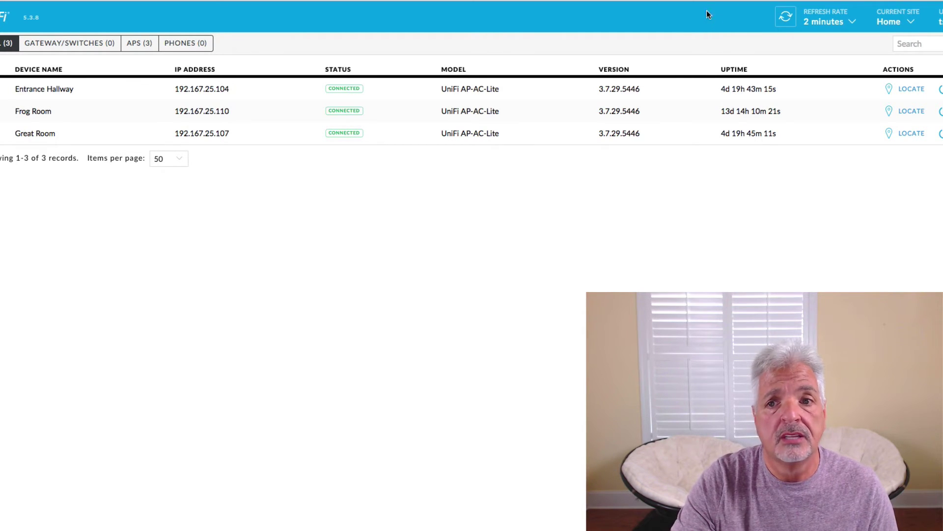
Refresh the controller device list and adopt the pending UniFi Switch 8 POE-150W
left_click(785, 19)
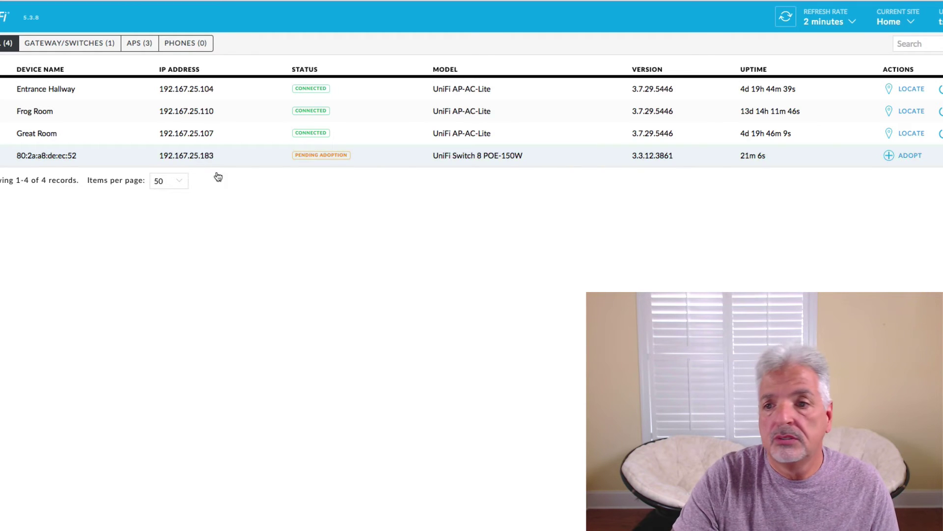
left_click(908, 157)
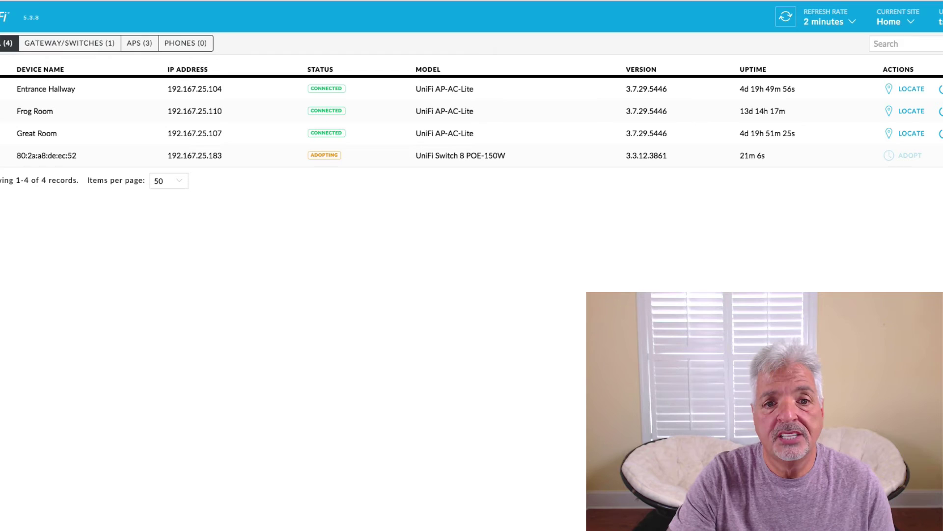
Re-send Set Inform to the pending switch from the Discovery Tool, then close the tool
left_click(216, 0)
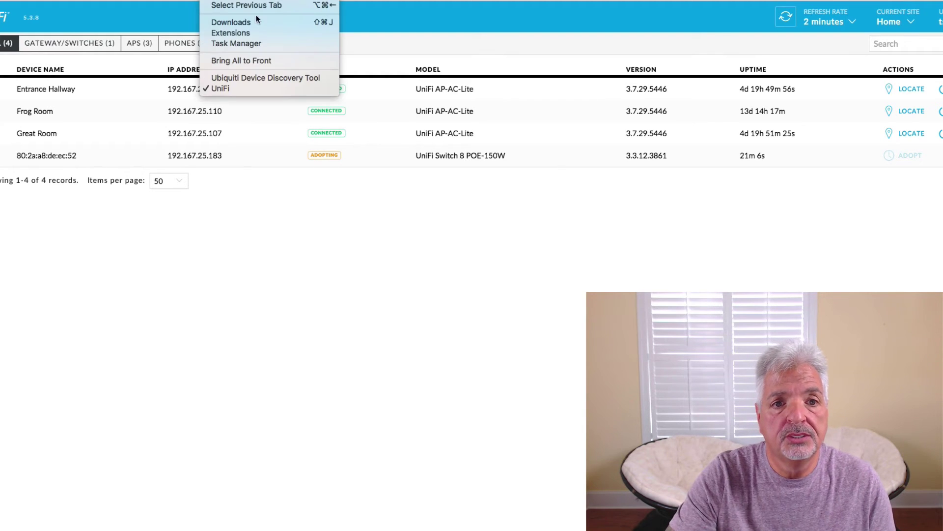
left_click(271, 78)
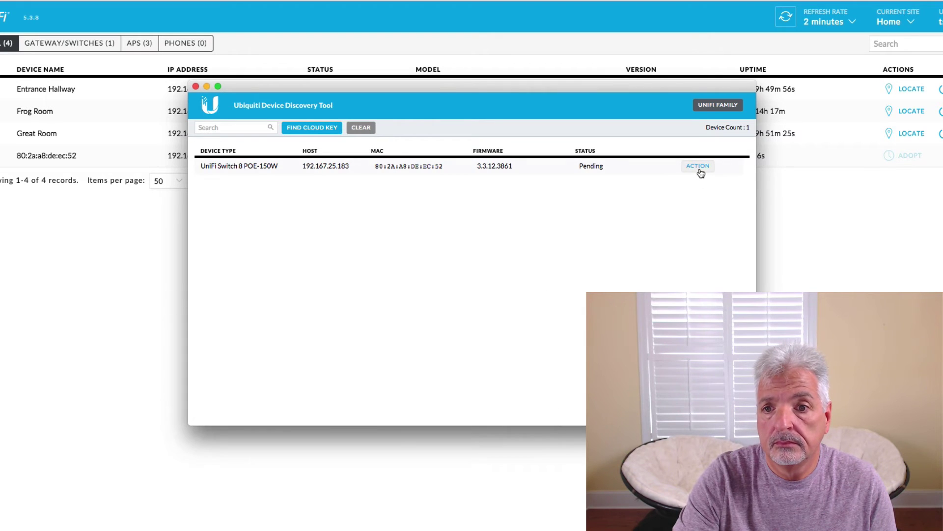
left_click(699, 168)
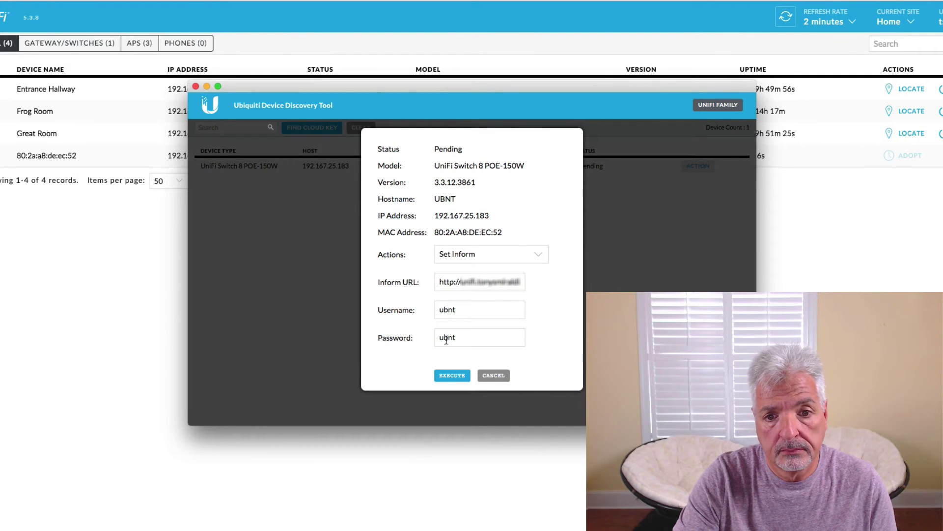
left_click(450, 376)
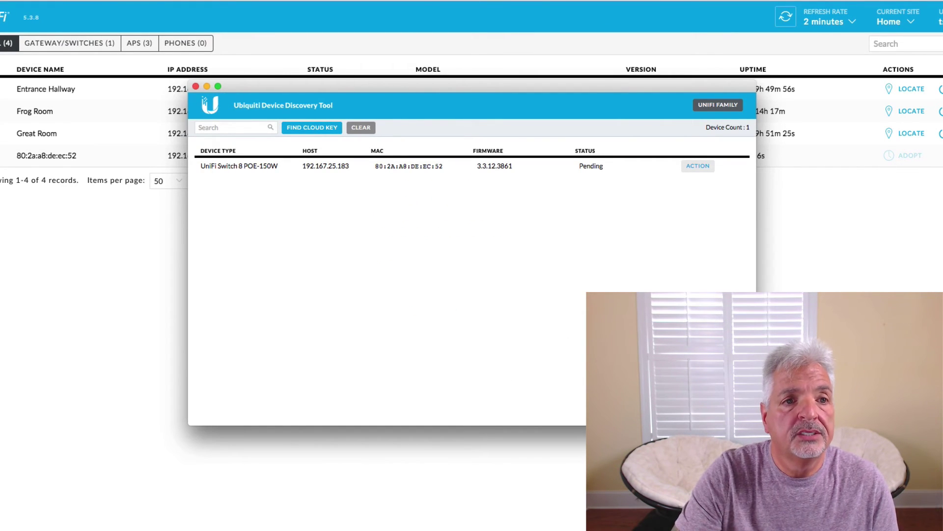
key("super+Tab")
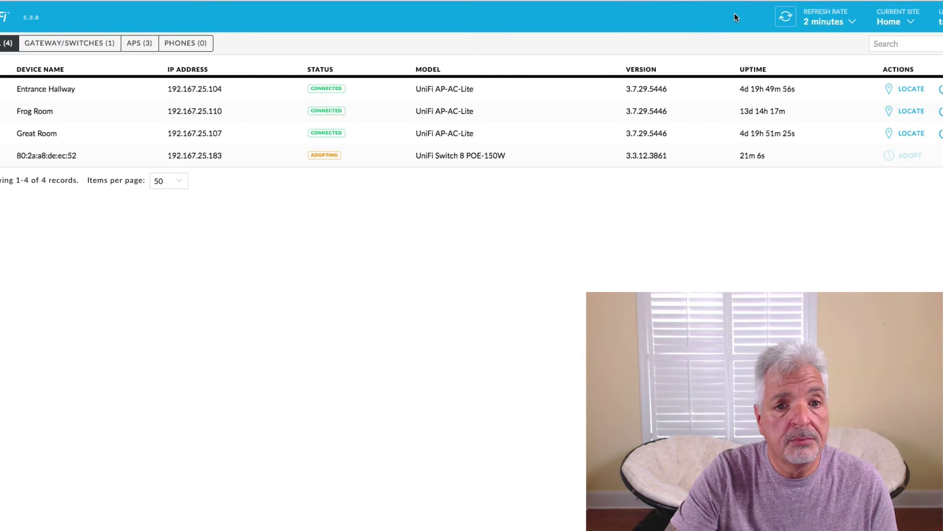
Refresh the device list until the switch at 192.167.25.183 shows Connected
left_click(786, 20)
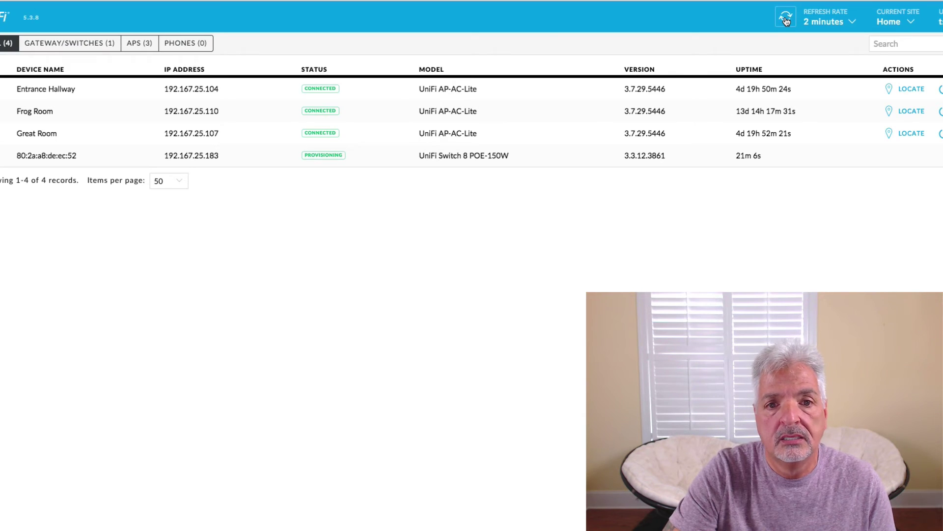
left_click(786, 21)
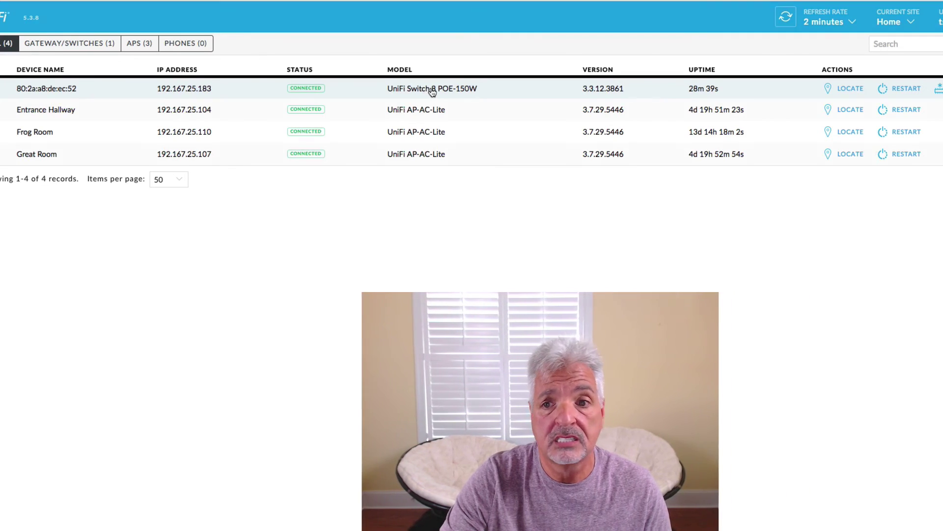
Give the switch the alias 'Unifi 8 Port POE Switch' and save it
left_click(432, 91)
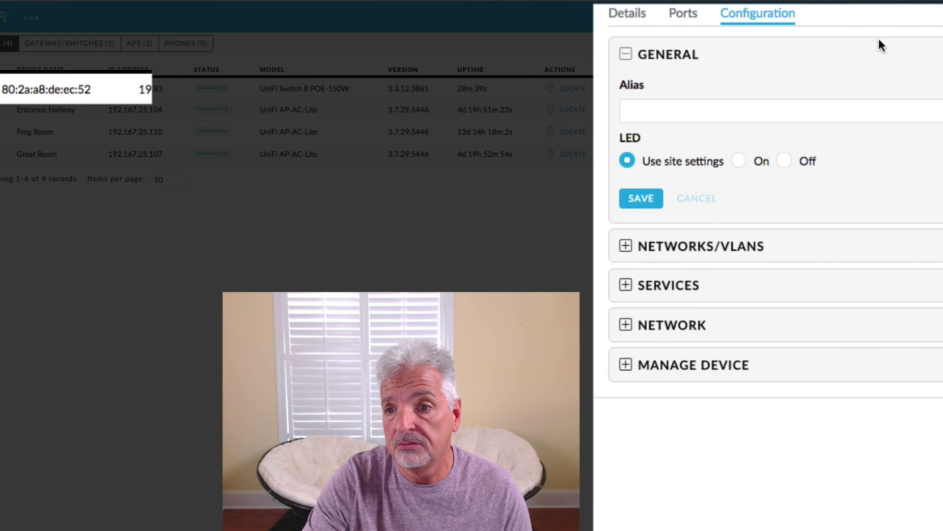
left_click(676, 111)
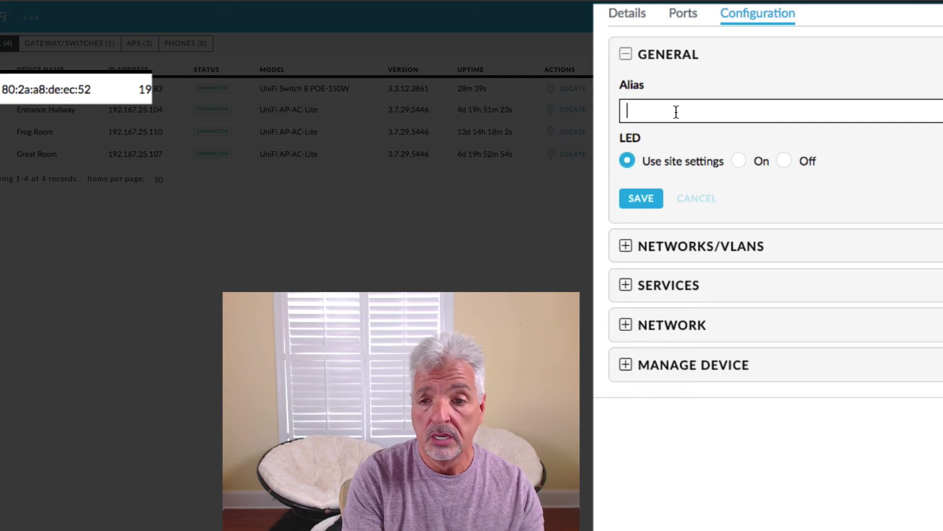
type("Unif")
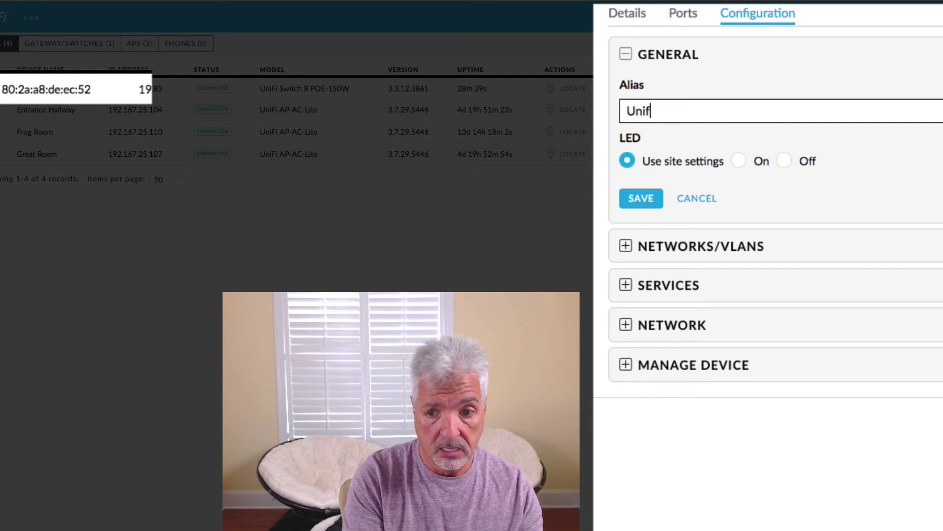
type("i 8 ")
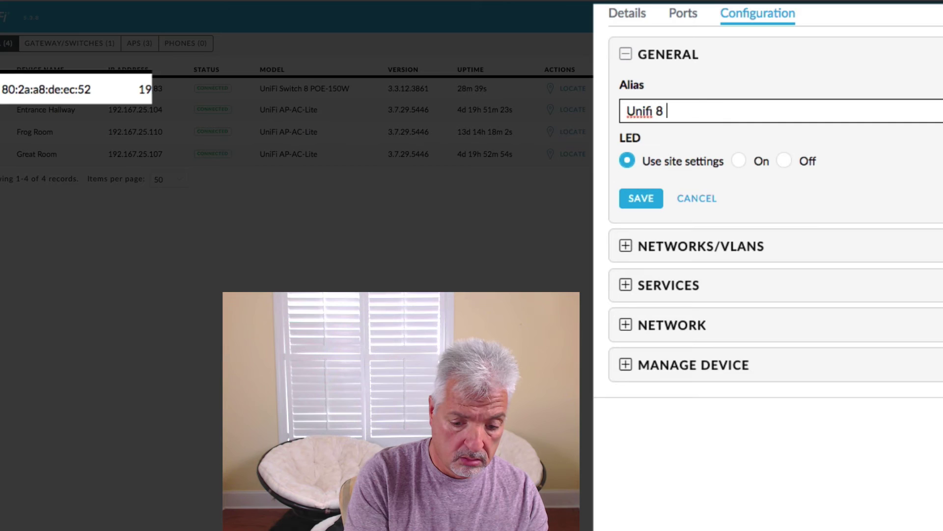
type("Port PO")
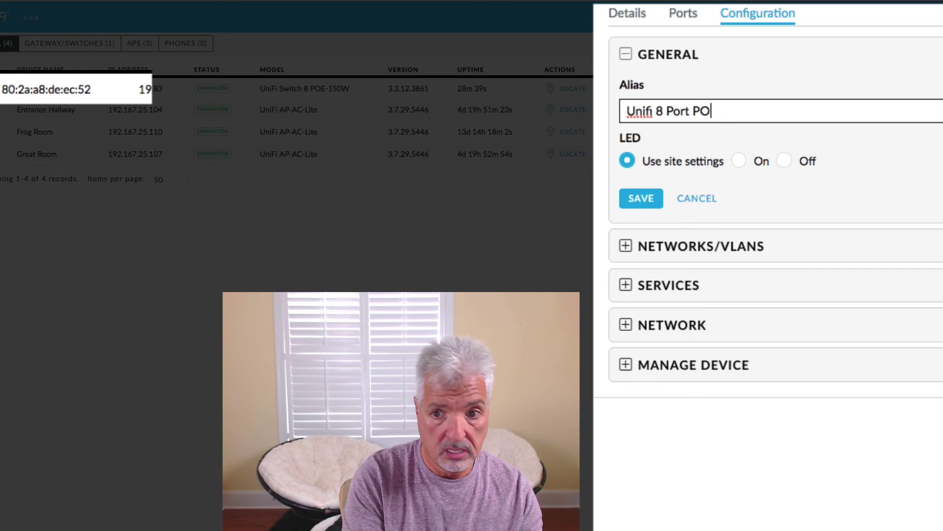
type("E Sw")
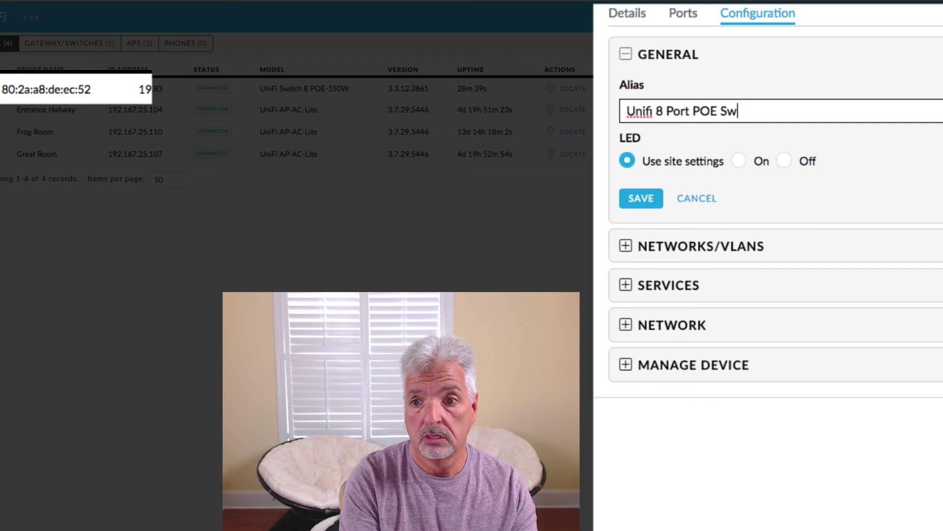
type("itch")
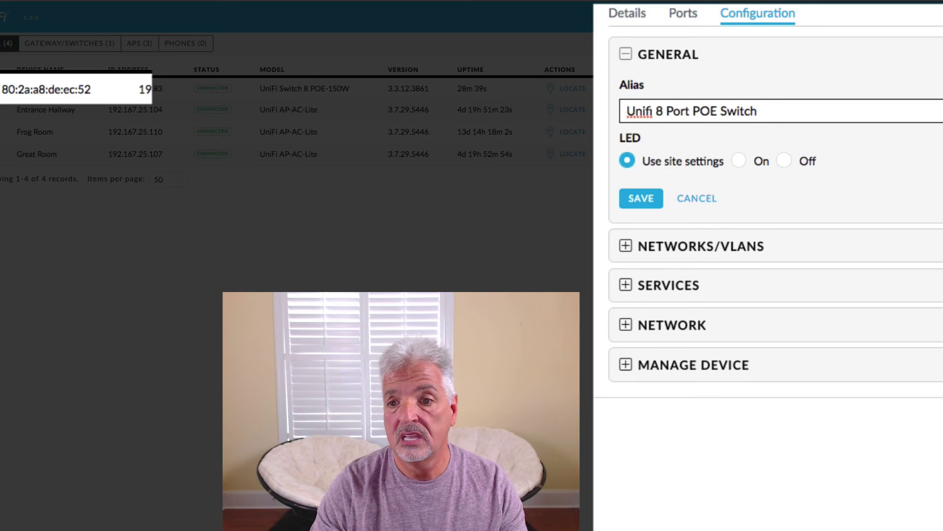
left_click(643, 198)
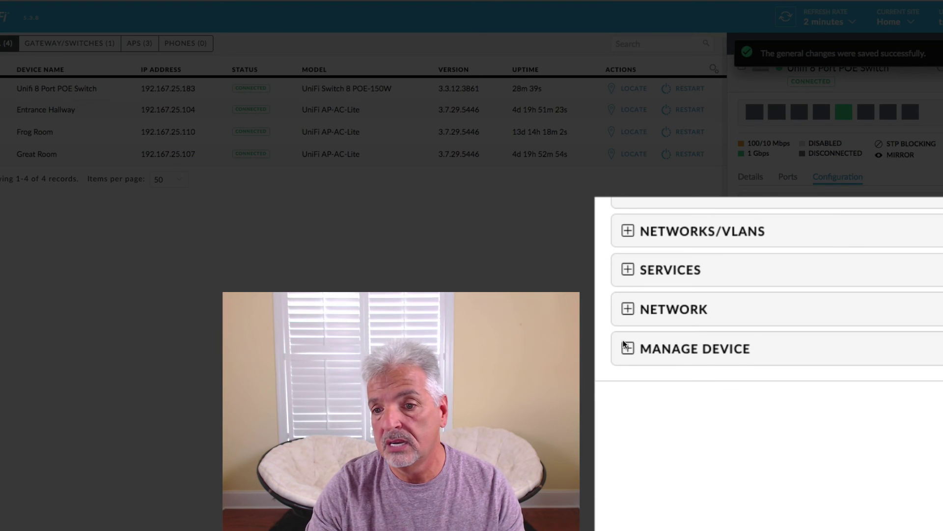
Set the switch to Static IP 192.167.25.25, mask 255.255.255.0, gateway 192.167.25.1
left_click(628, 231)
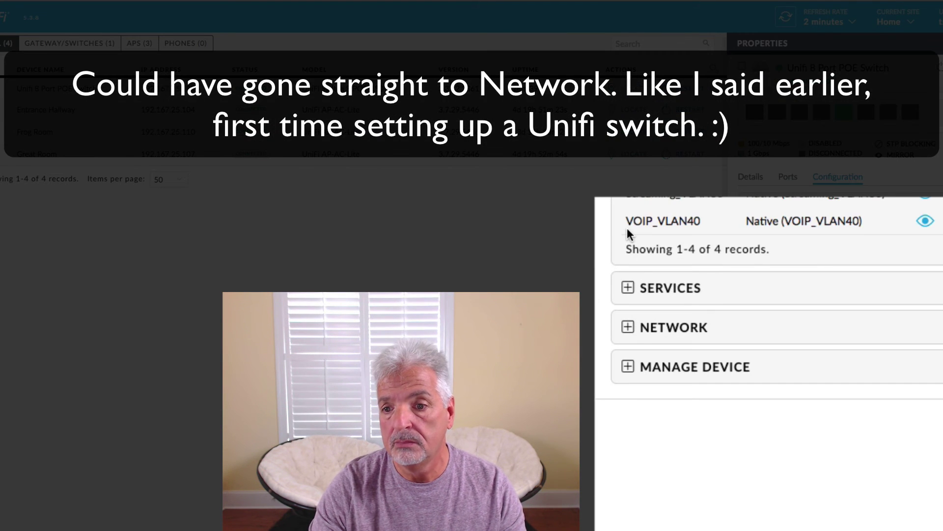
left_click(628, 327)
left_click(895, 217)
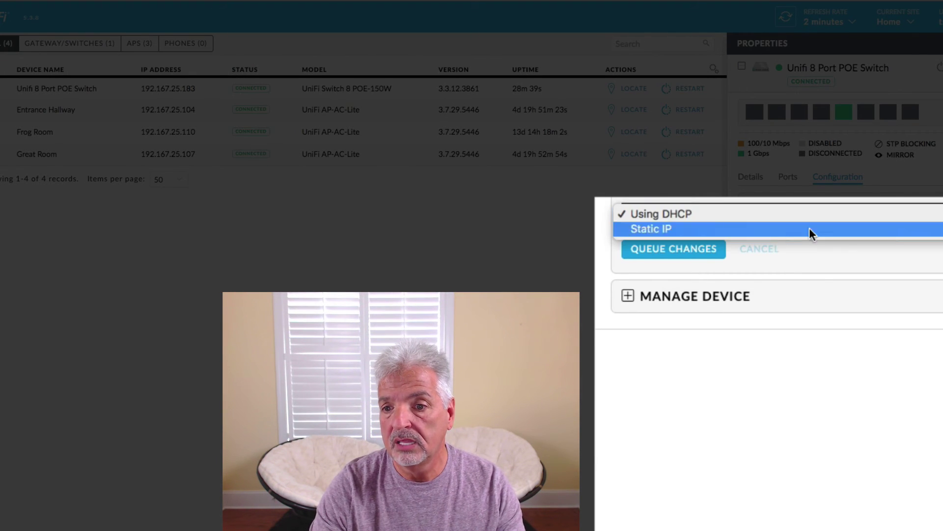
left_click(675, 230)
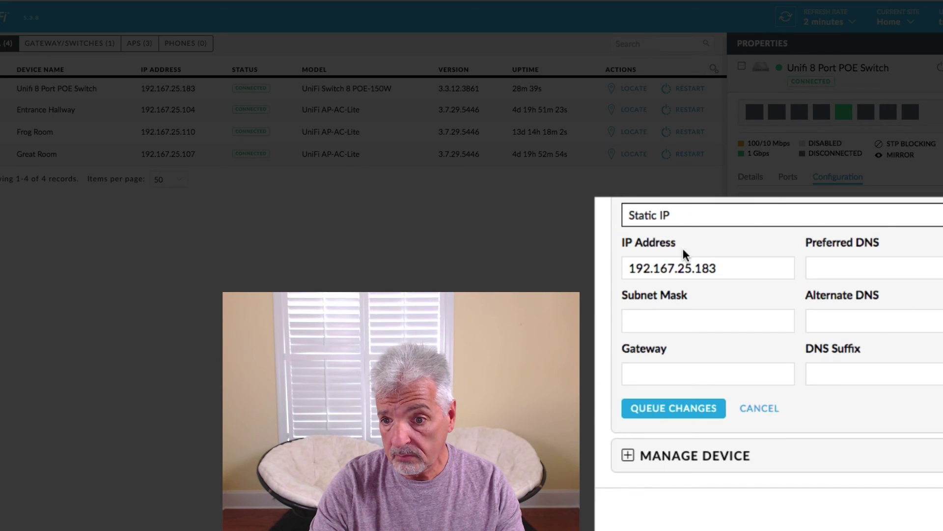
left_click(766, 268)
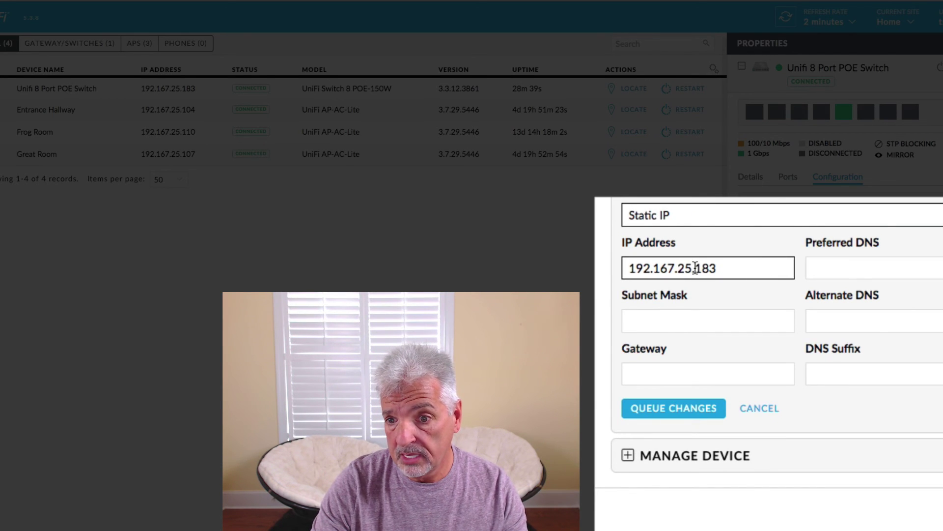
left_click_drag(695, 268, 723, 267)
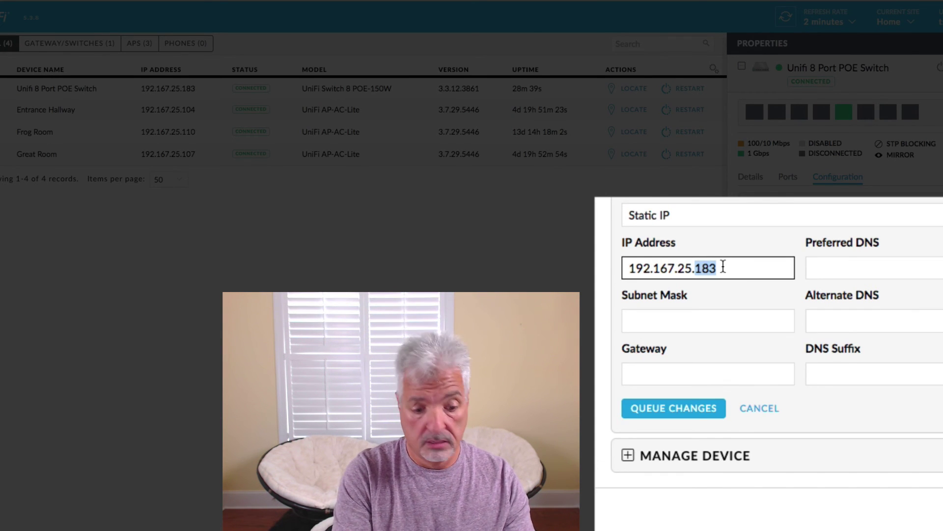
type("25")
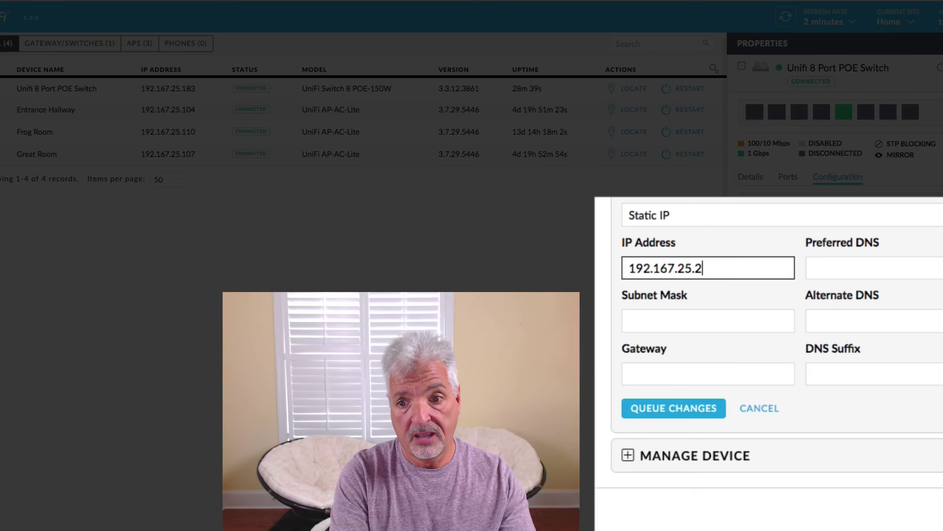
left_click(699, 323)
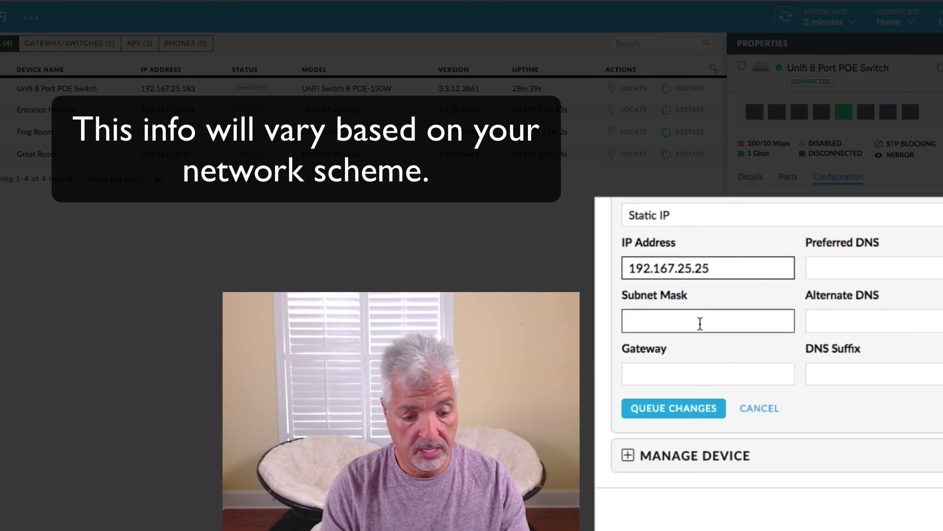
type("255.")
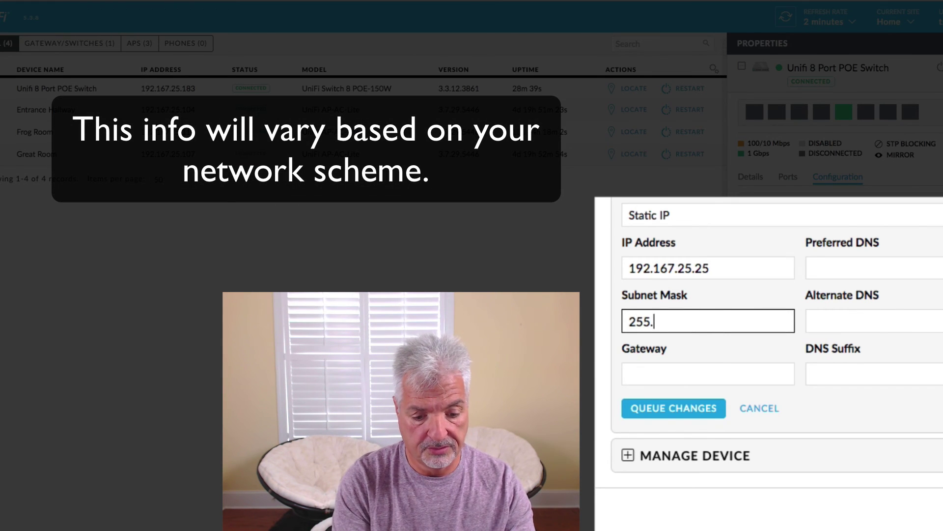
type("255.255.0")
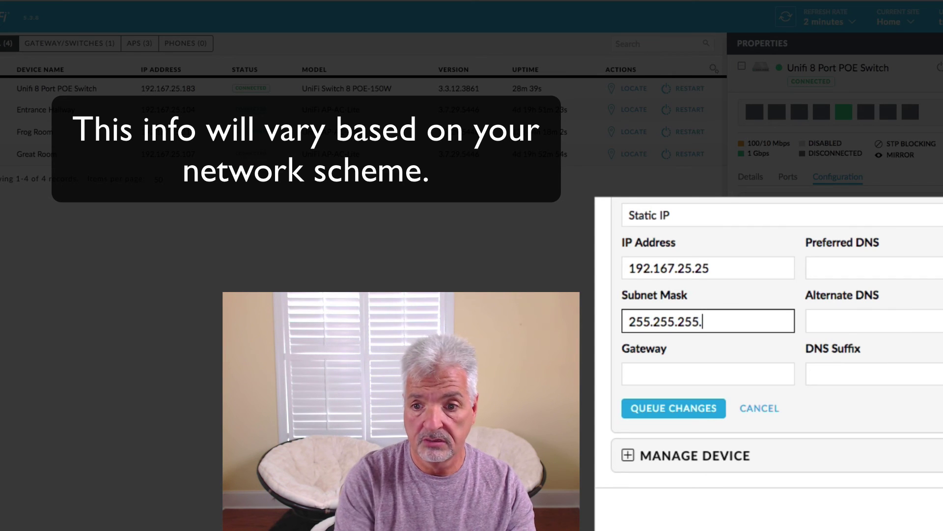
left_click(680, 372)
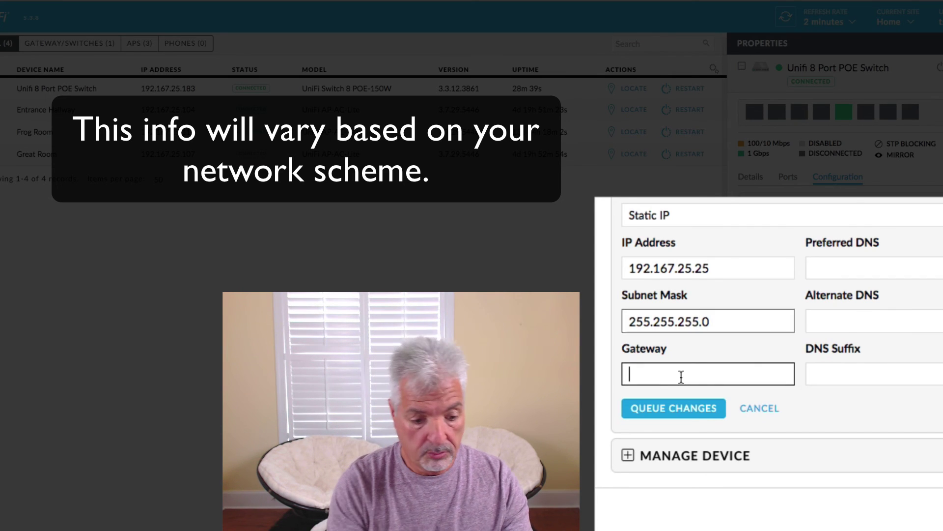
type("192.1")
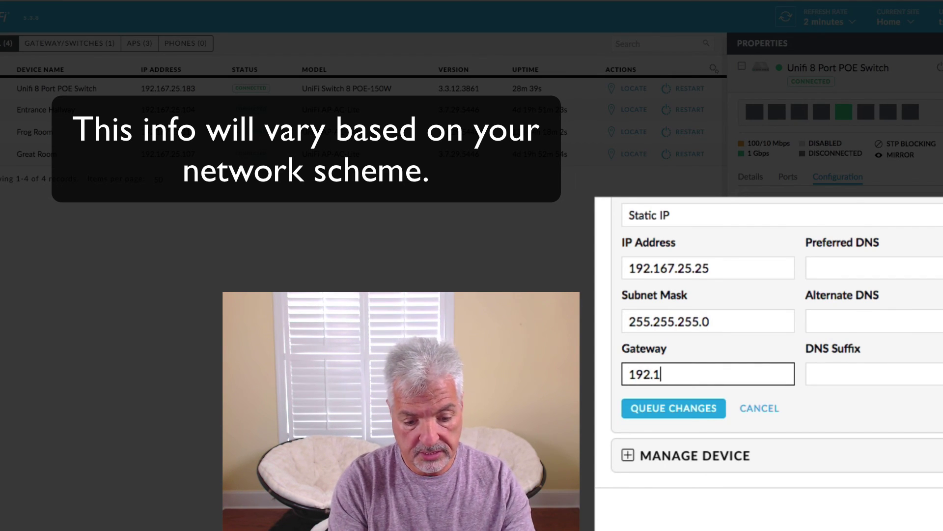
type("67.25.1")
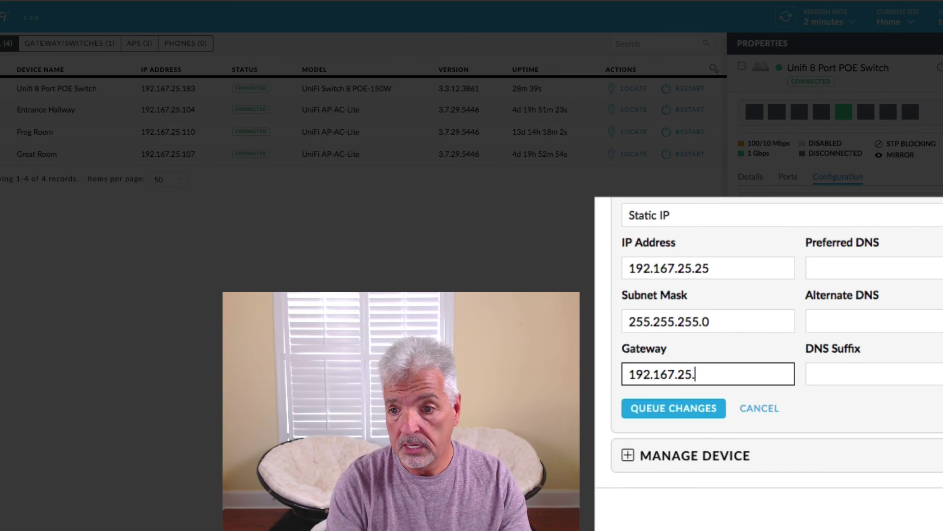
Enter DNS servers 8.8.8.8 and 8.8.4.4 and queue the network changes
left_click(853, 268)
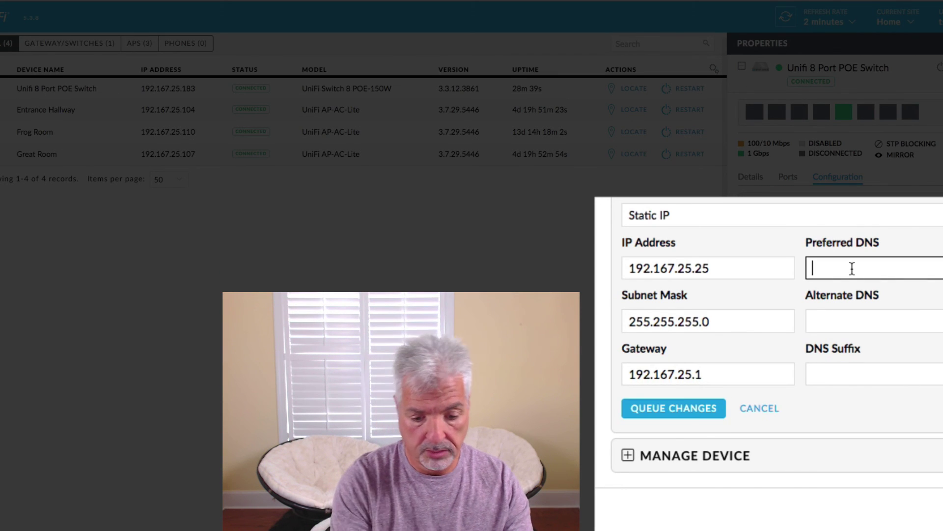
type("888")
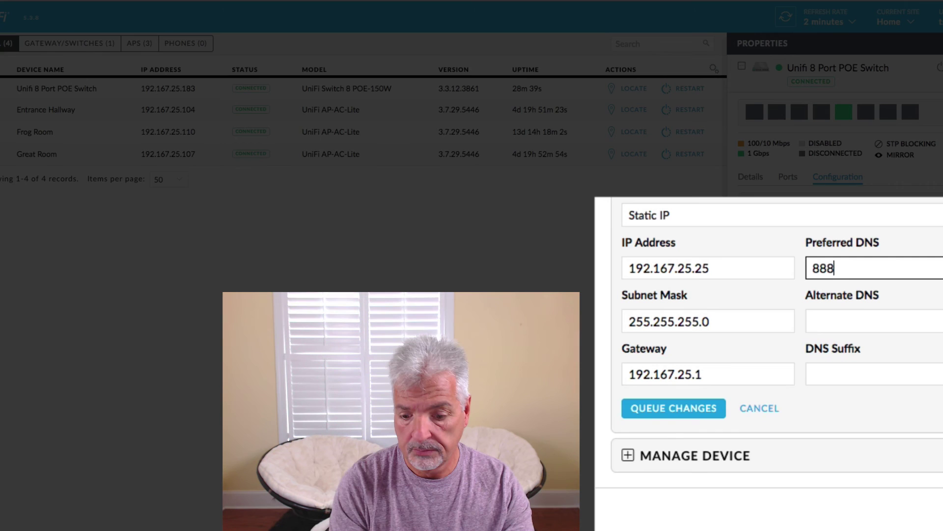
key("BackSpace")
key("BackSpace")
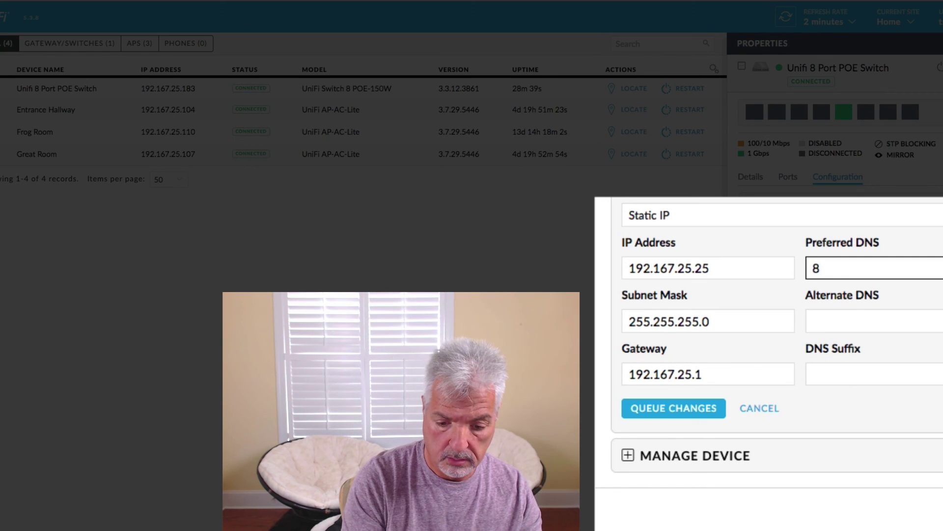
type(".8.8.8")
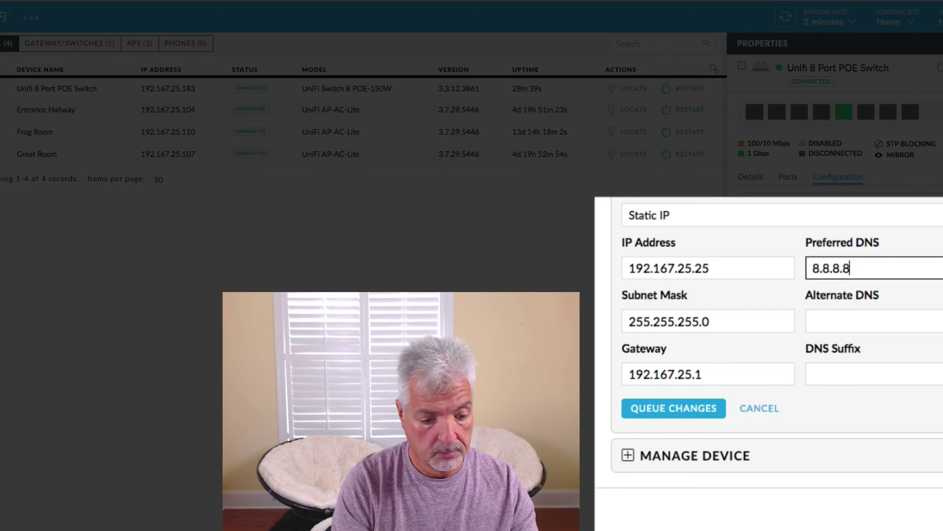
left_click(870, 319)
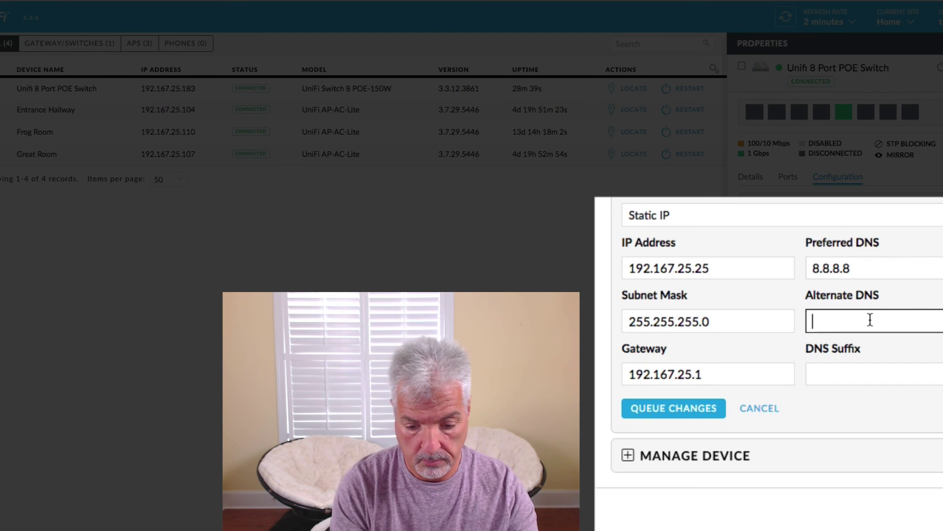
type("8.8.4.4")
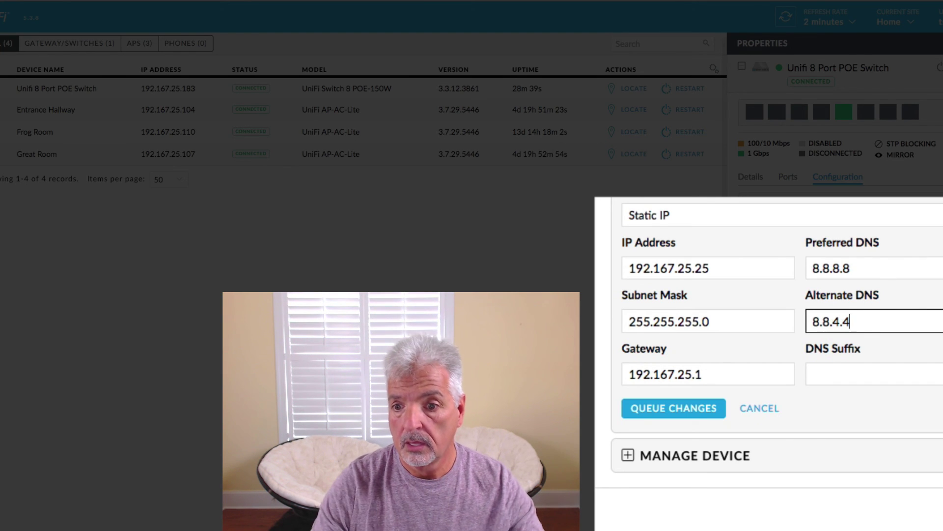
left_click(672, 415)
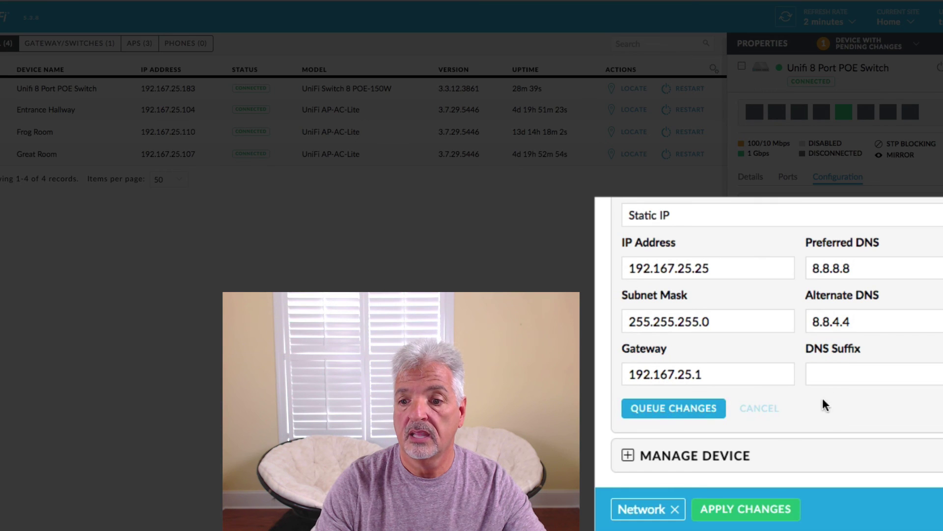
Apply the queued static IP changes and close the switch's properties panel
left_click(742, 511)
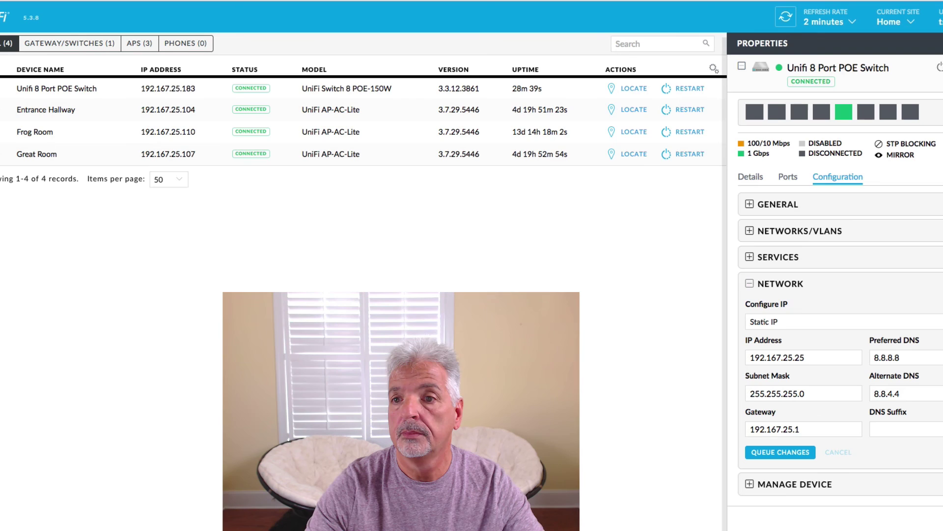
left_click(309, 305)
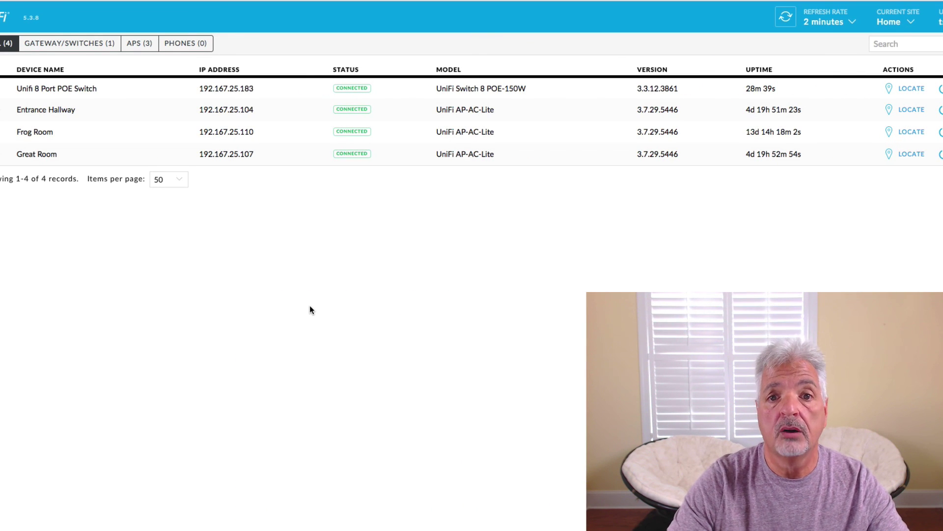